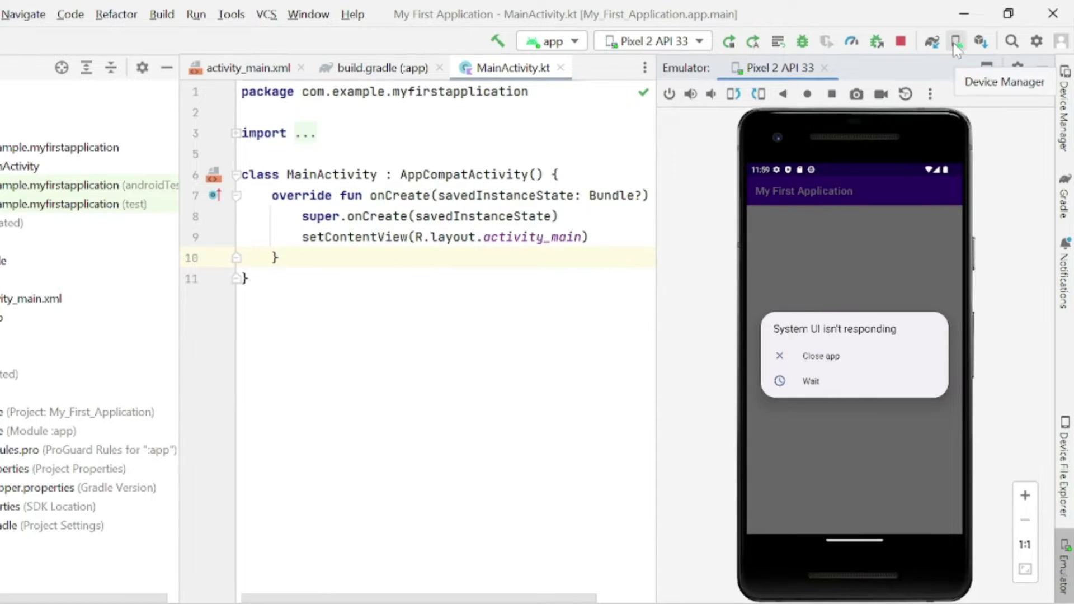
- Show the Device Manager panel listing the Pixel 2 API 33 virtual device
left_click(956, 43)
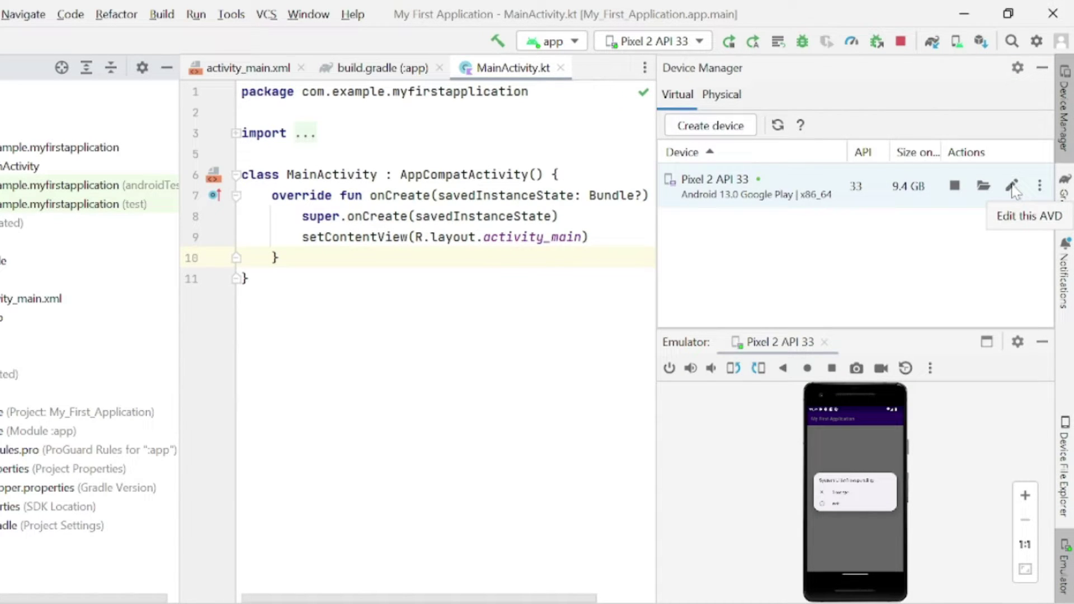
left_click(1013, 186)
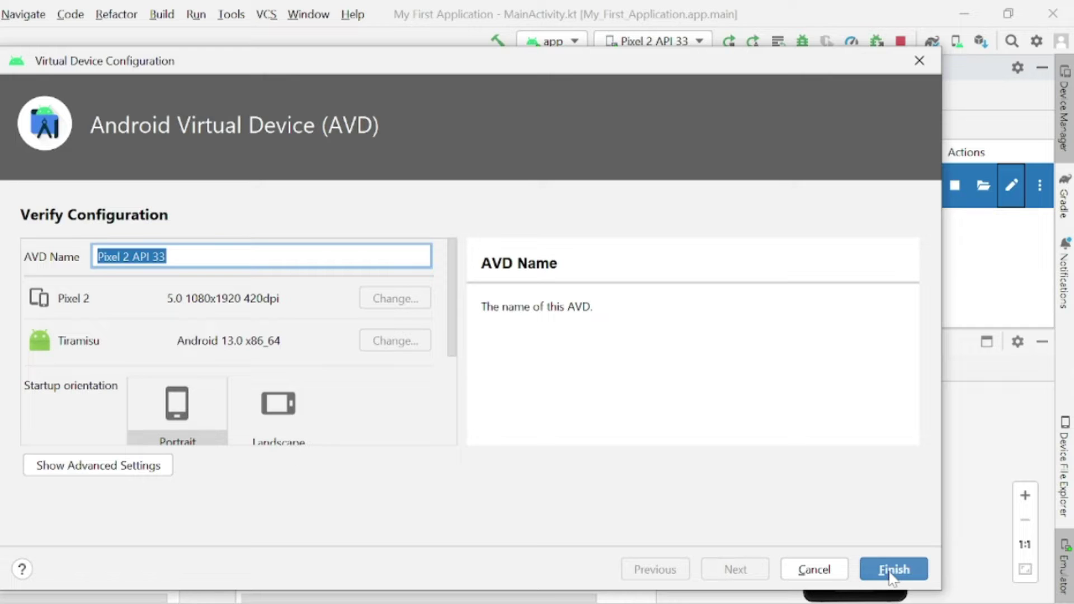
left_click(892, 571)
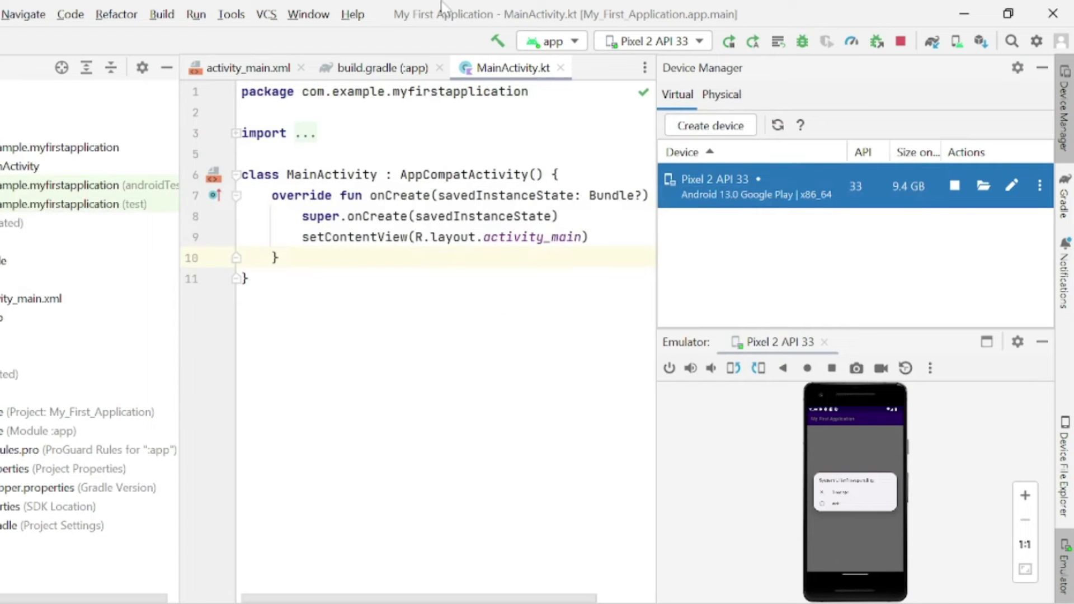
- Confirm Intel x86 Emulator Accelerator (HAXM installer) is installed under SDK Manager's SDK Tools
left_click(232, 17)
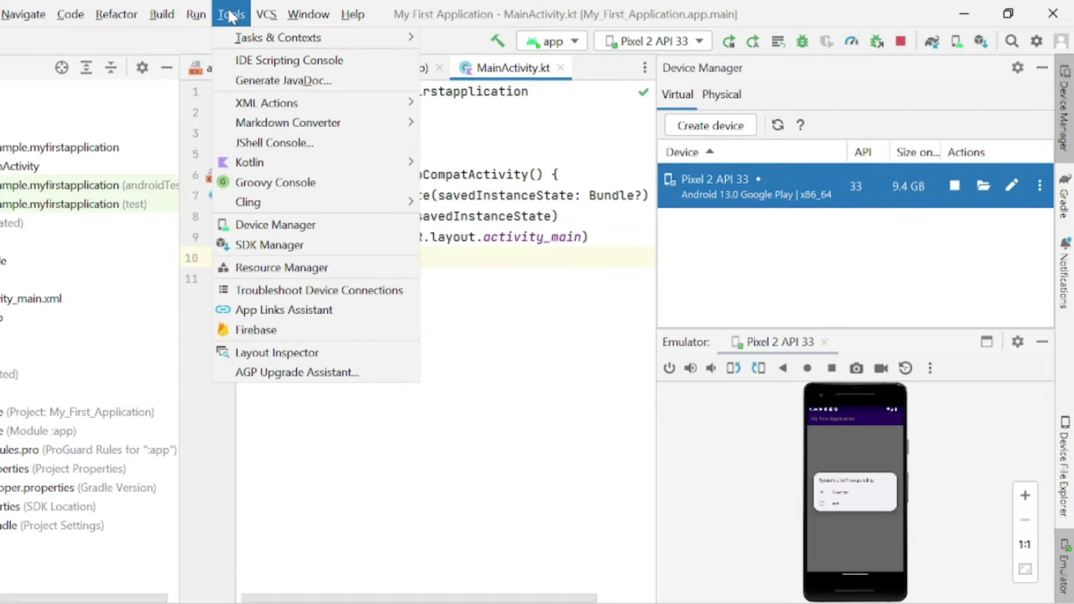
left_click(309, 252)
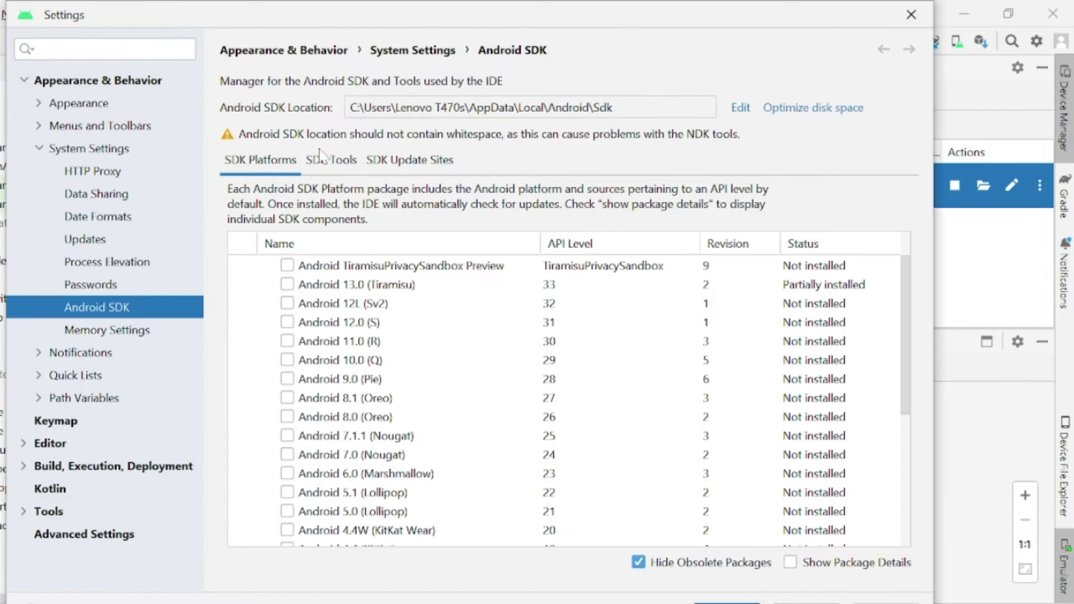
left_click(332, 164)
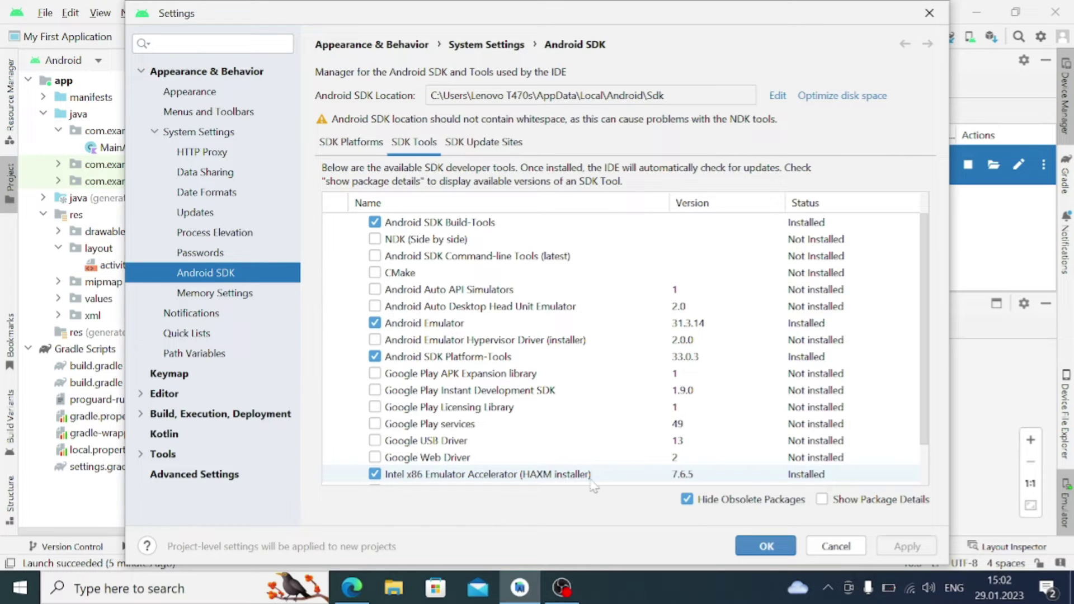
left_click(779, 547)
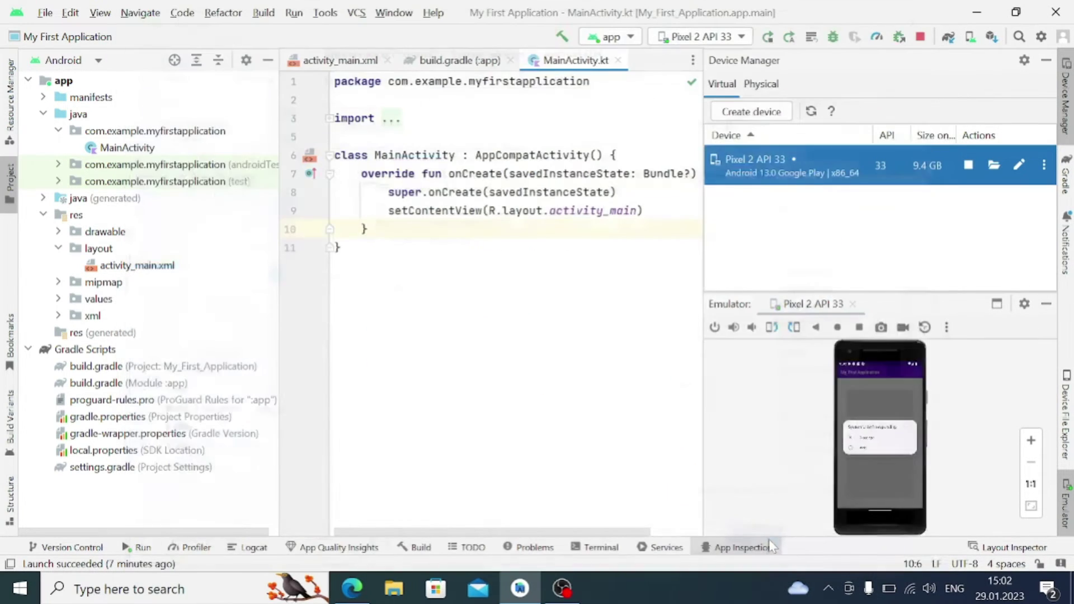
- Reach Control Panel's Programs and Features through Windows Settings > Apps
left_click(20, 593)
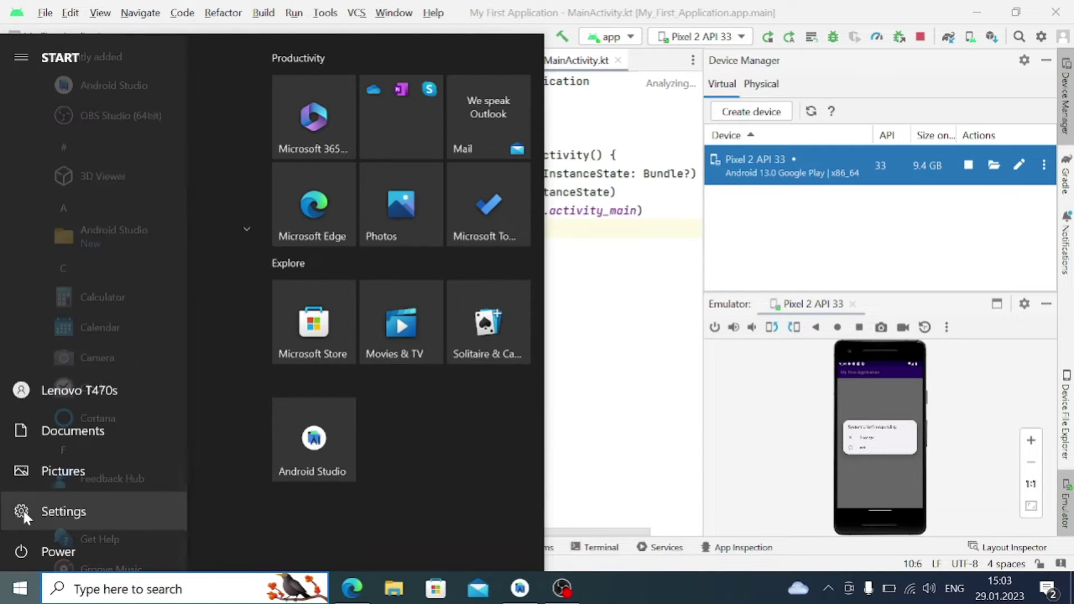
left_click(23, 509)
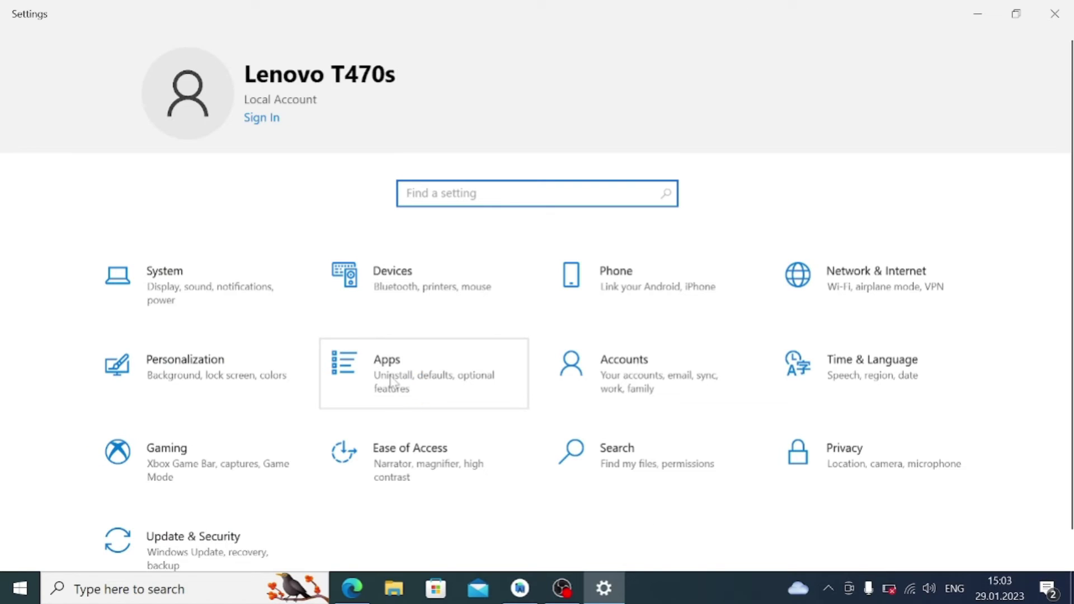
left_click(403, 376)
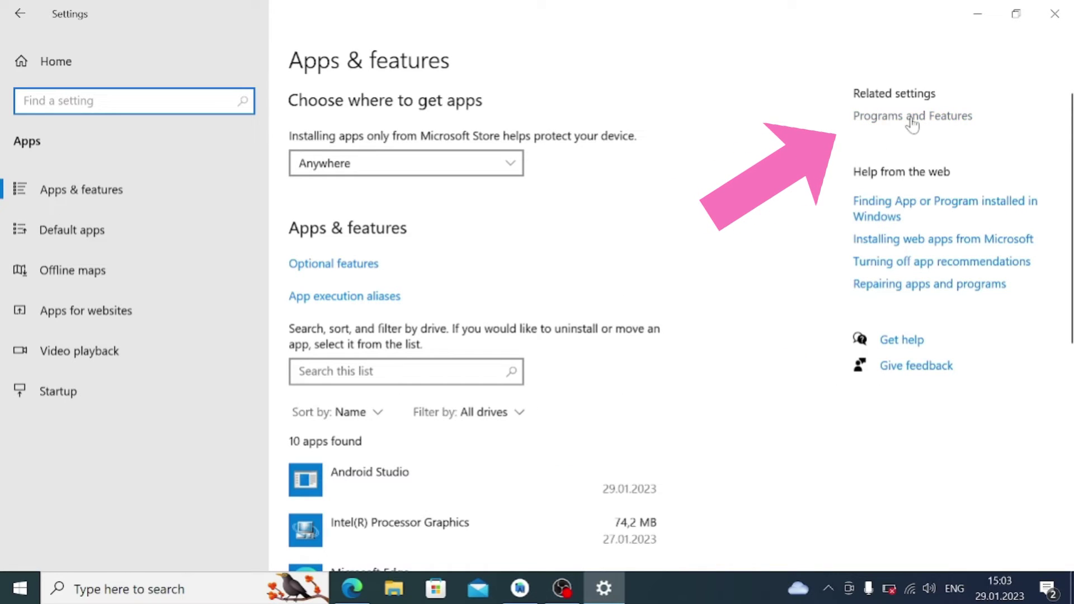
left_click(909, 116)
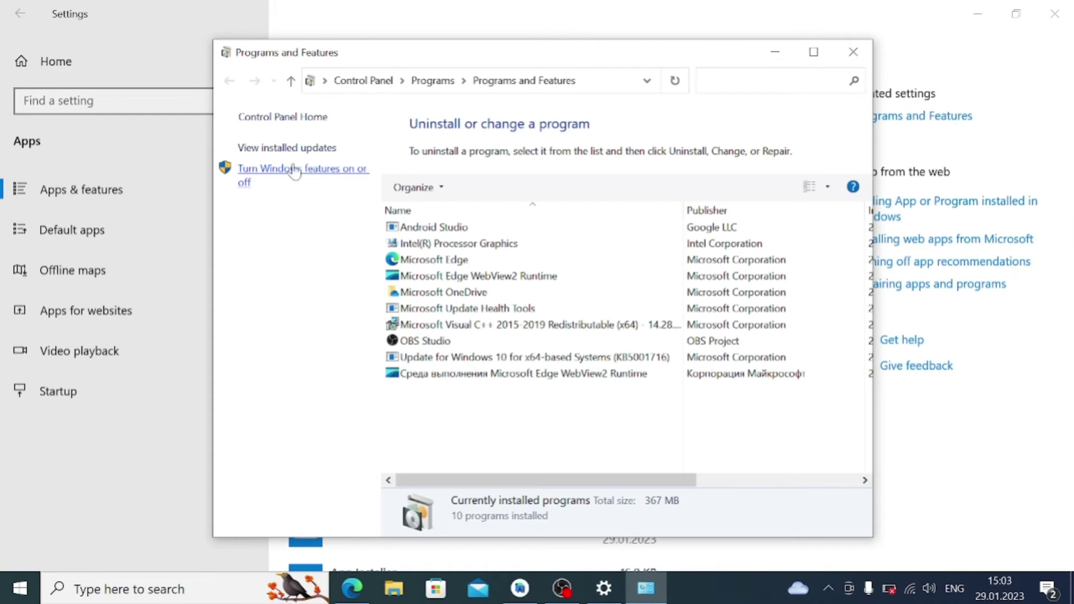
- Turn on Hyper-V, including Management Tools, in the Windows Features dialog
left_click(293, 173)
mouse_move(416, 327)
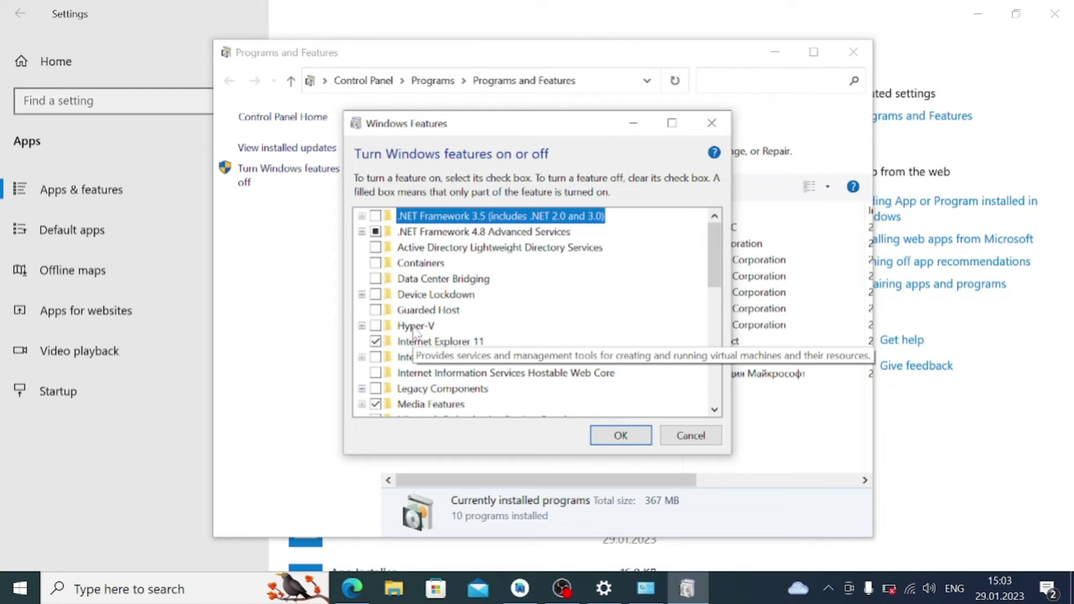
left_click(376, 326)
left_click(362, 326)
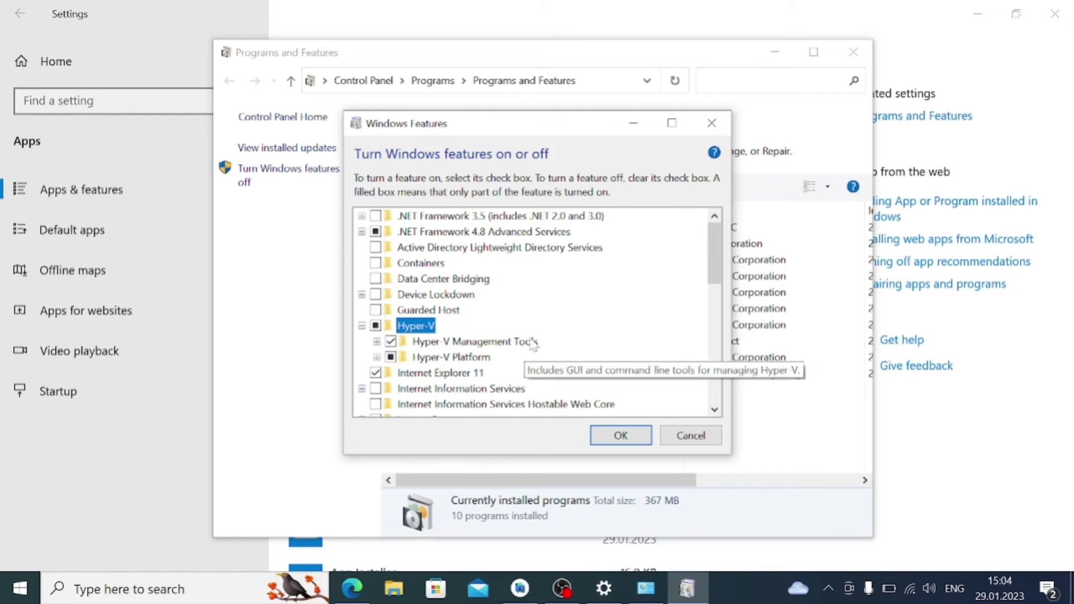
mouse_move(451, 357)
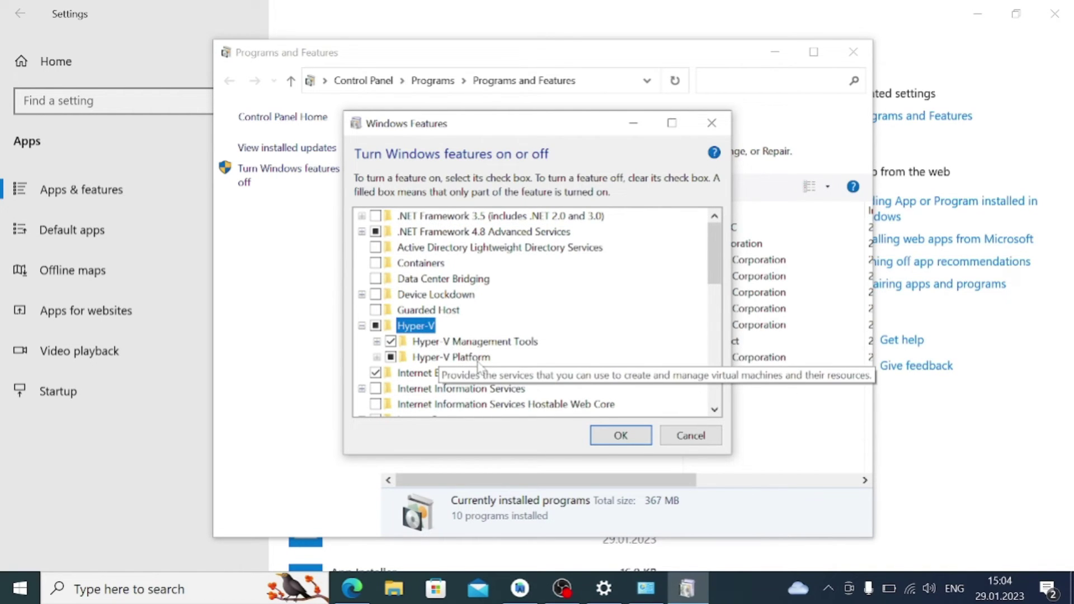
left_click(613, 440)
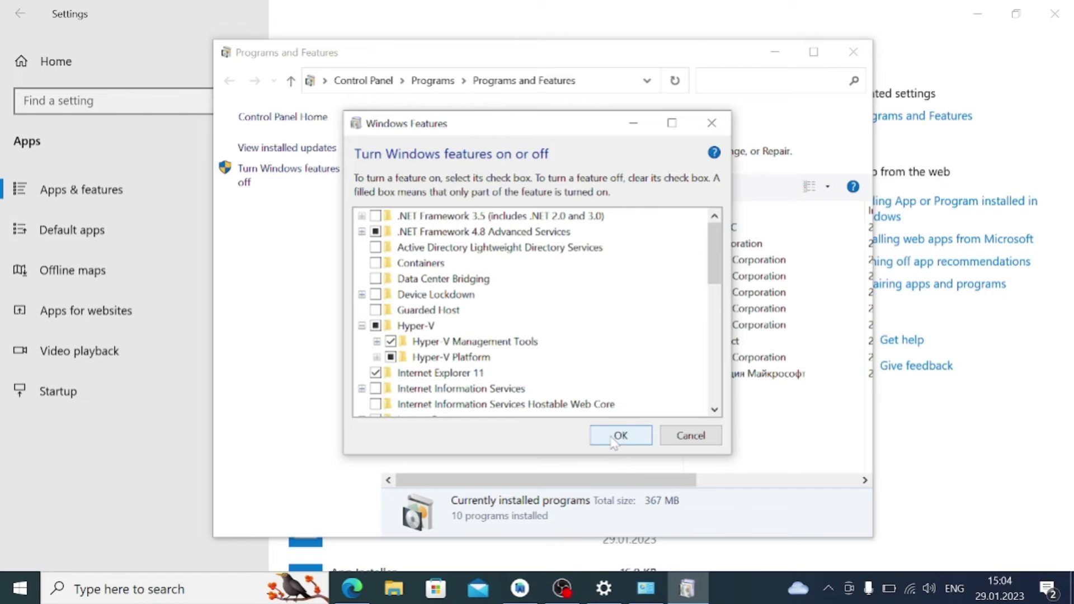